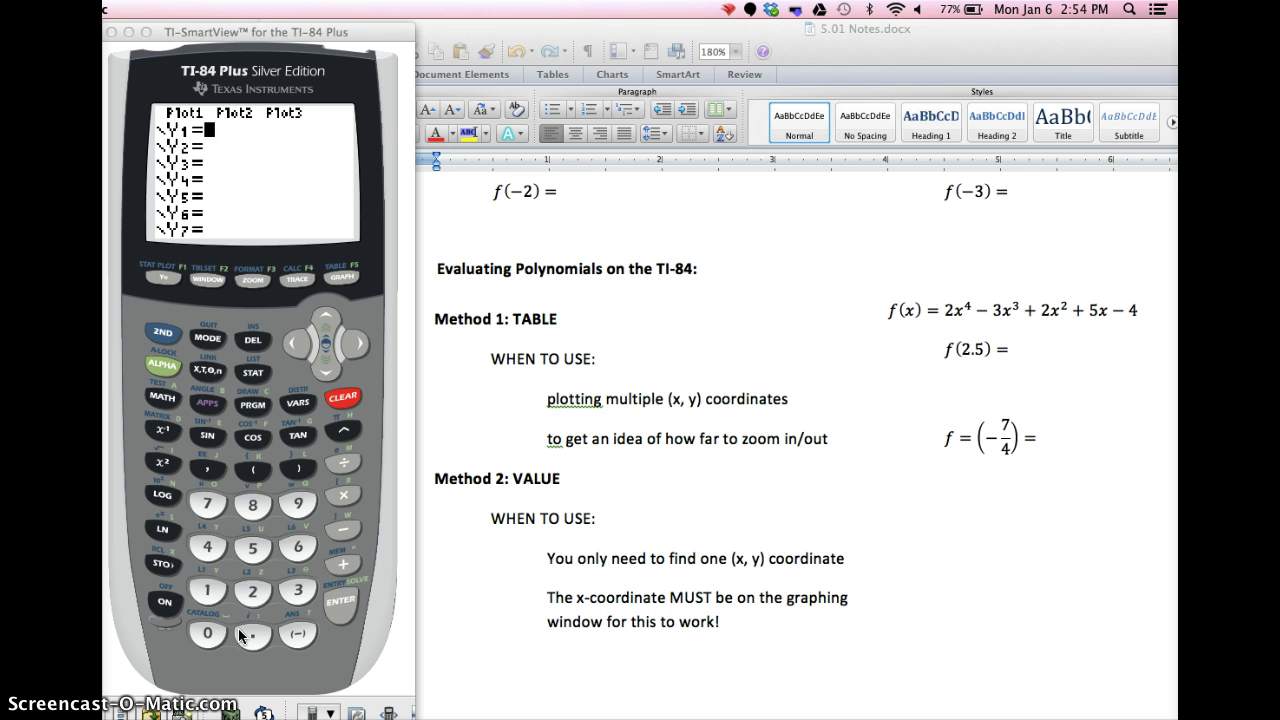
Quit the empty Y= editor with 2ND QUIT to reach a blank home screen
{"action": "left_click", "coordinate": [170, 335]}
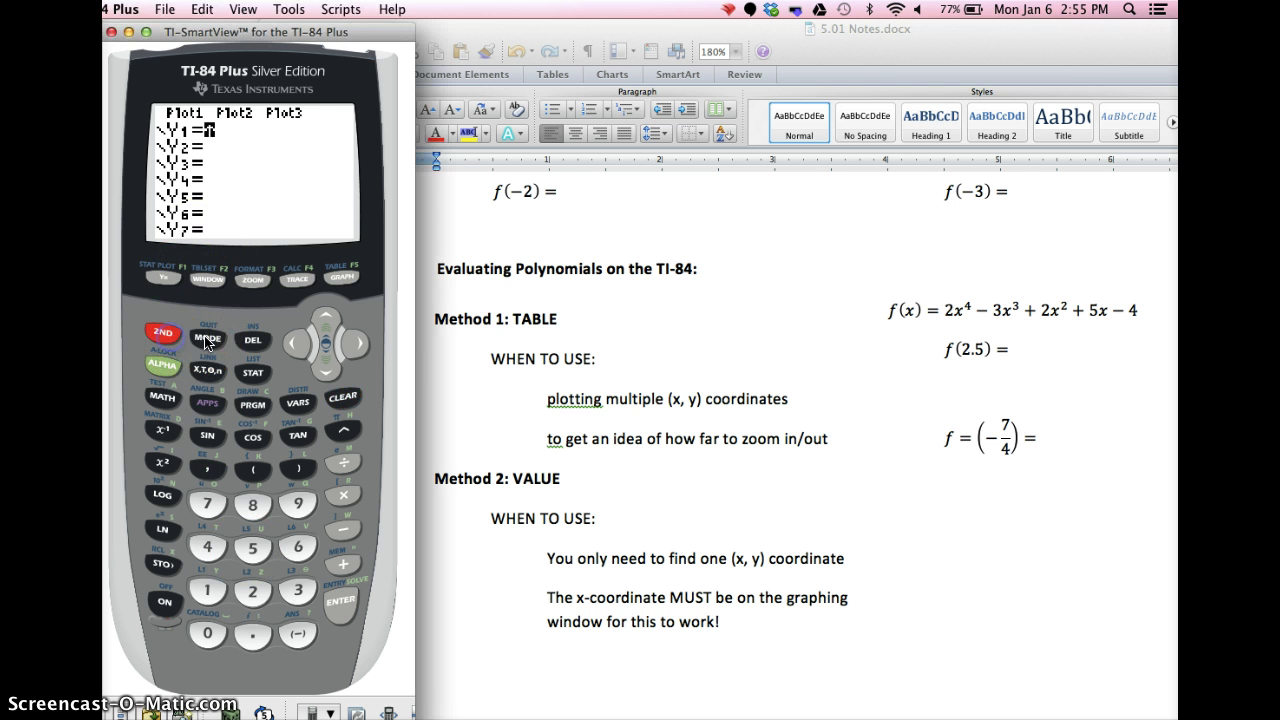
{"action": "left_click", "coordinate": [210, 341]}
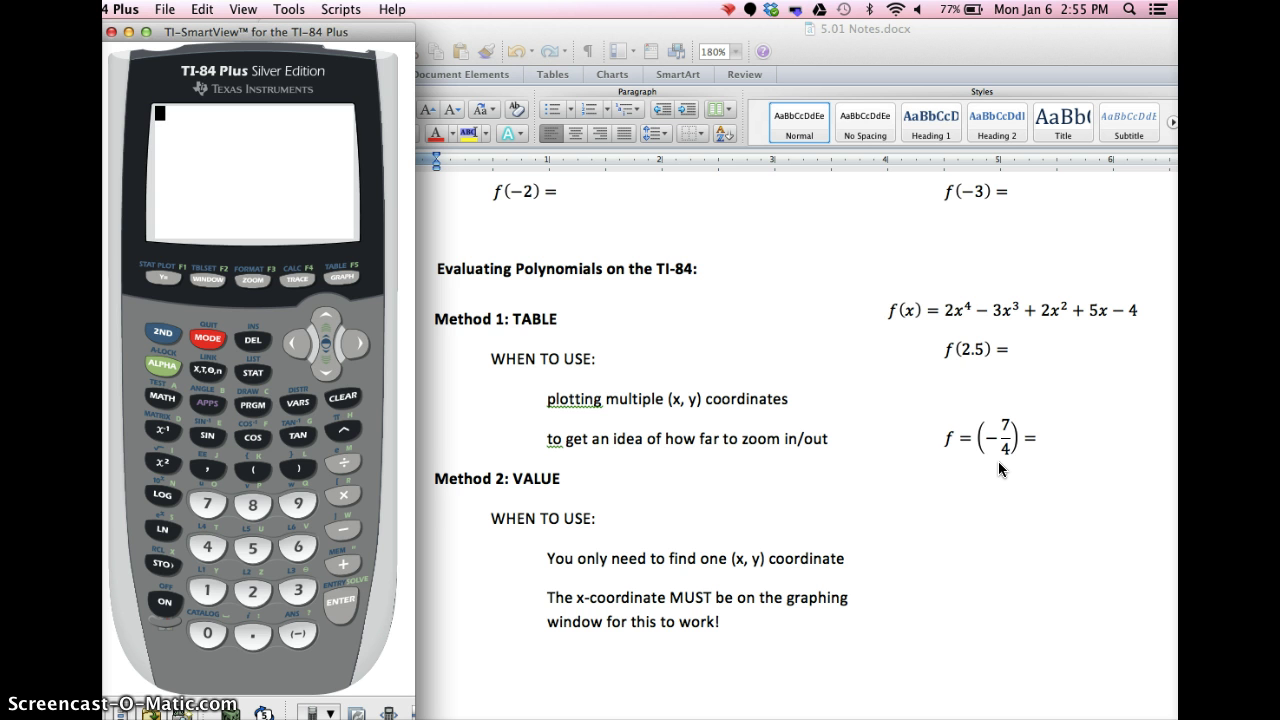
Evaluate 2X^4 on the home screen (result 32), then bring up the Y= function list
{"action": "left_click", "coordinate": [252, 594]}
{"action": "left_click", "coordinate": [207, 370]}
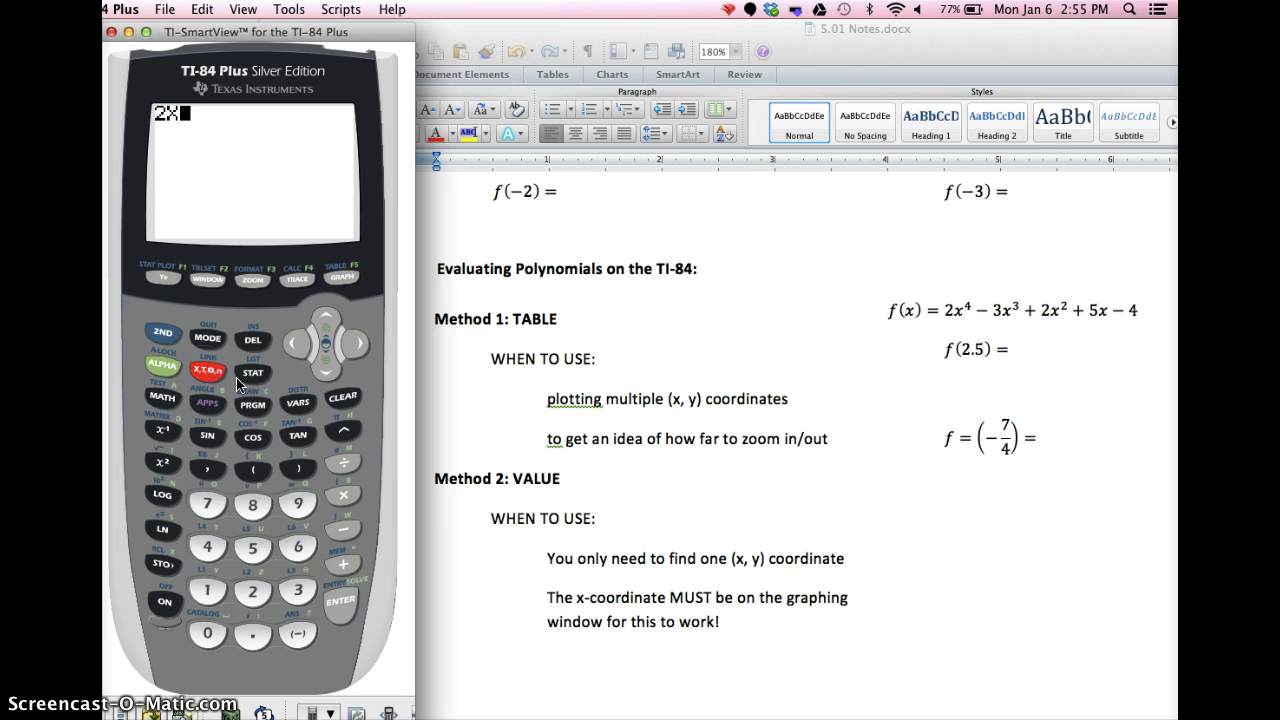
{"action": "left_click", "coordinate": [345, 431]}
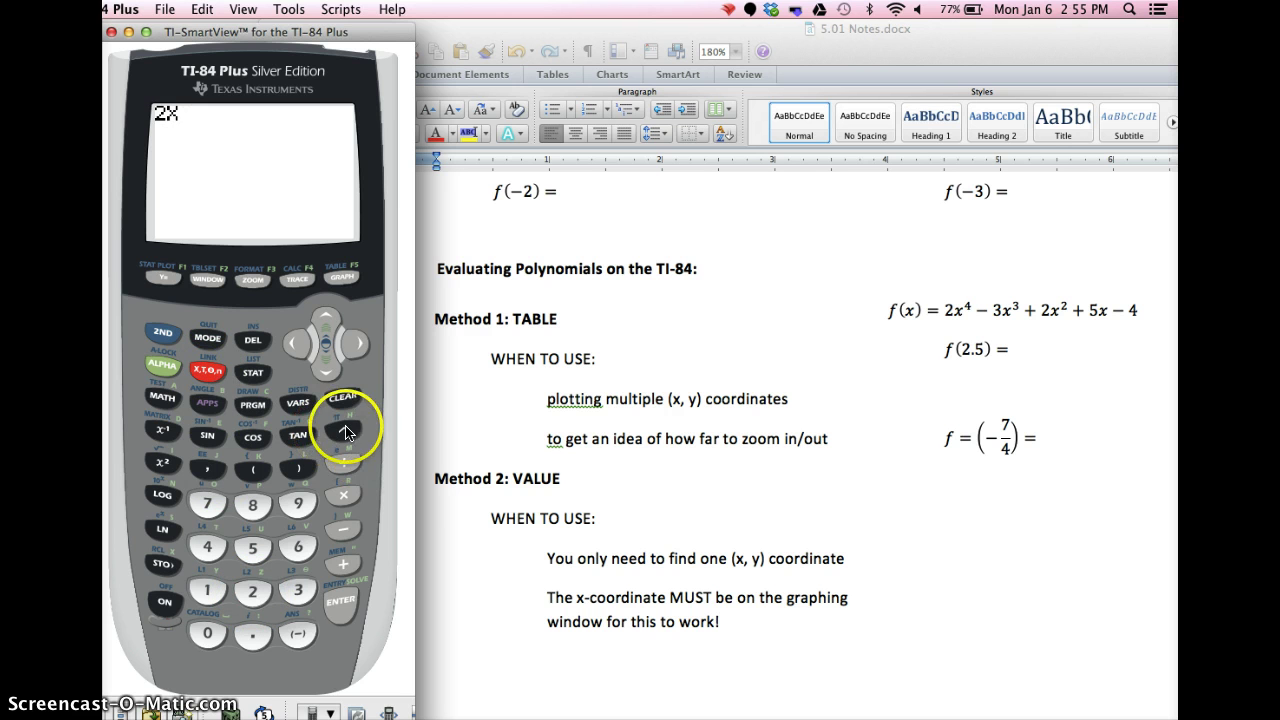
{"action": "left_click", "coordinate": [207, 547]}
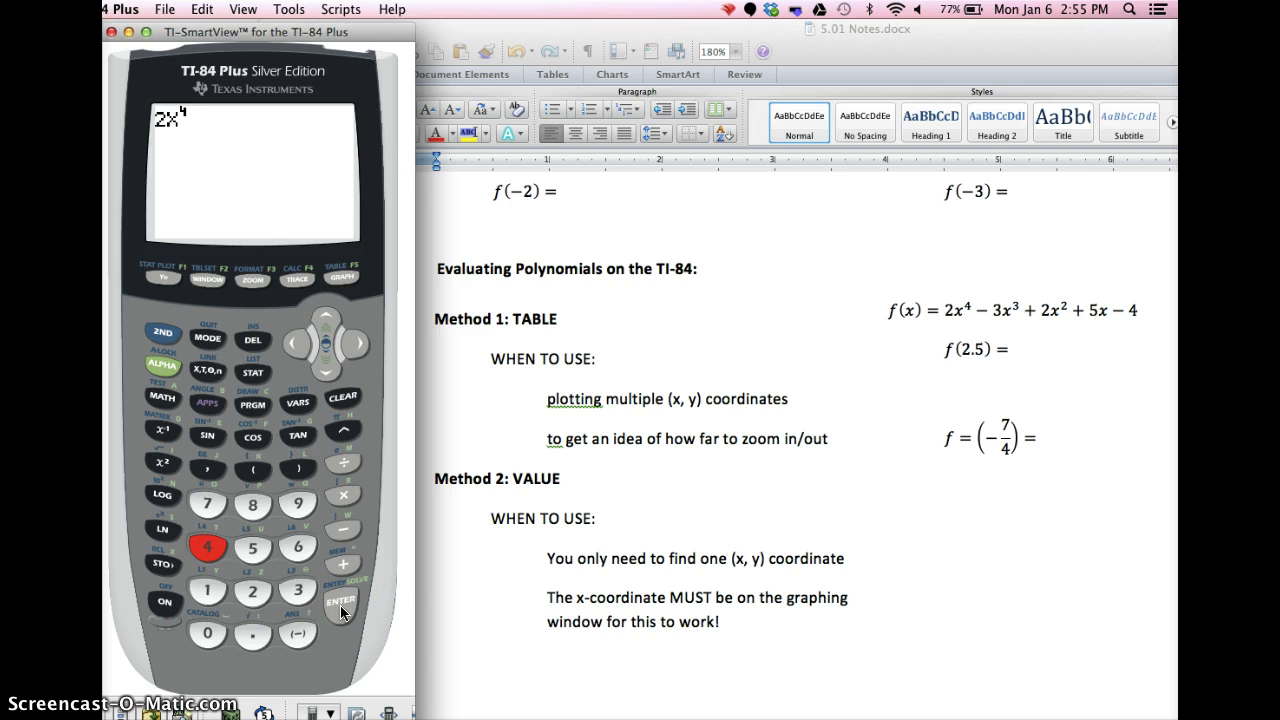
{"action": "left_click", "coordinate": [340, 605]}
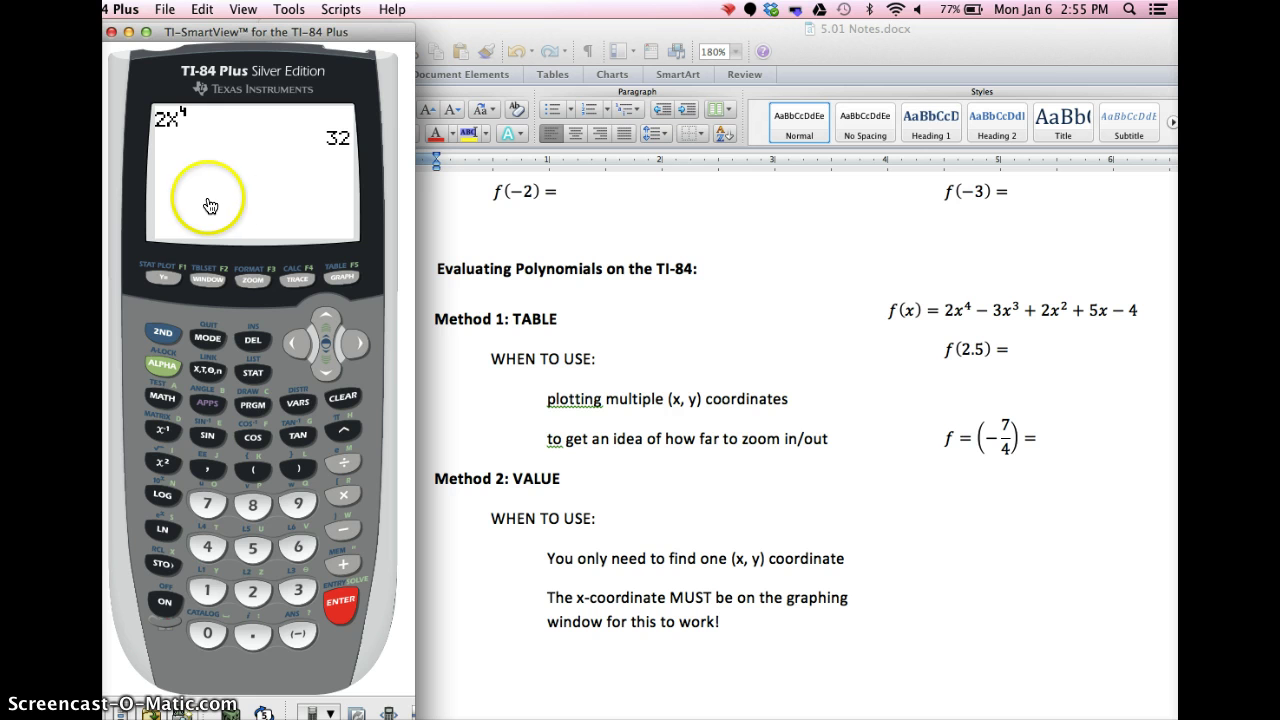
{"action": "left_click", "coordinate": [165, 280]}
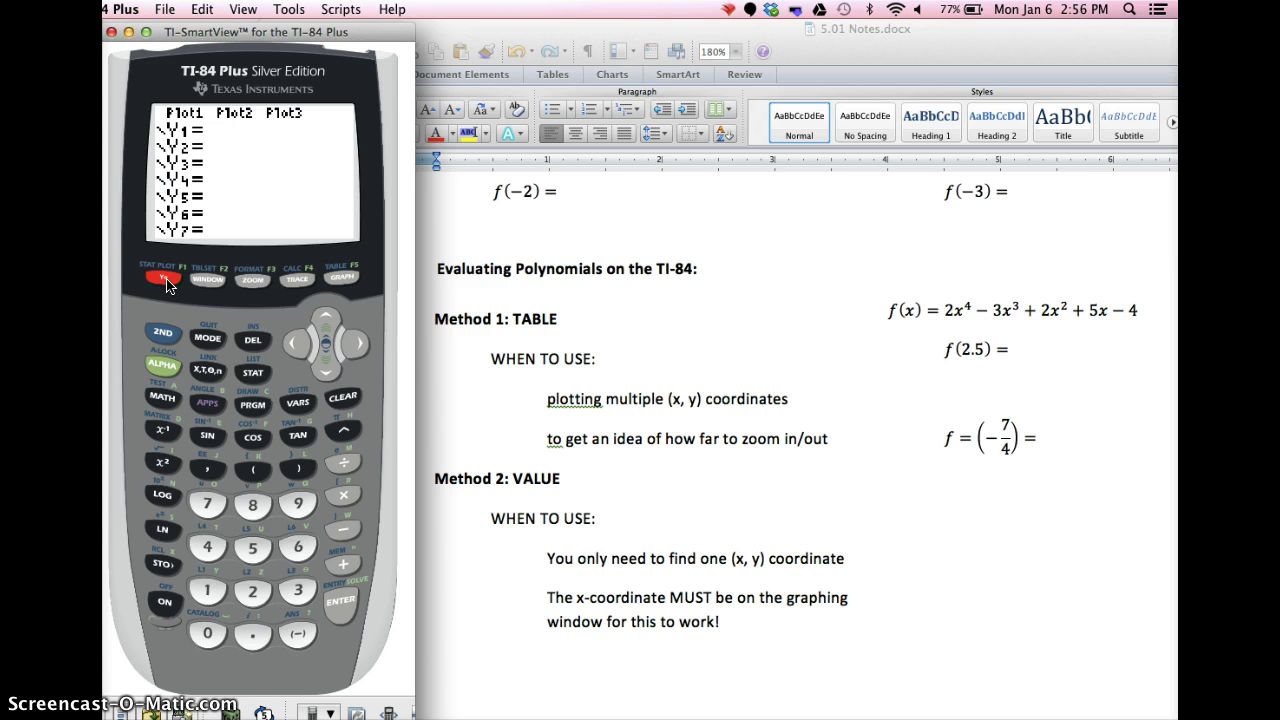
Enter the first two terms 2X^4-3X^3 into Y1
{"action": "left_click", "coordinate": [252, 590]}
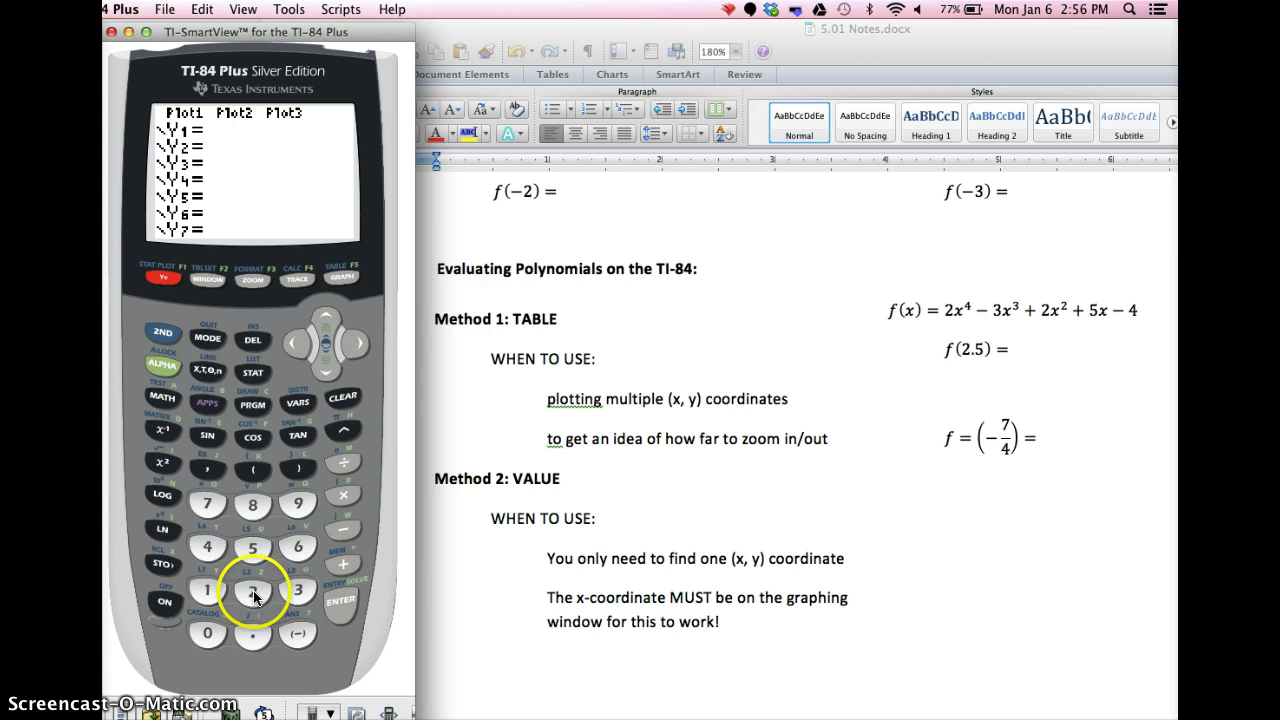
{"action": "left_click", "coordinate": [205, 370]}
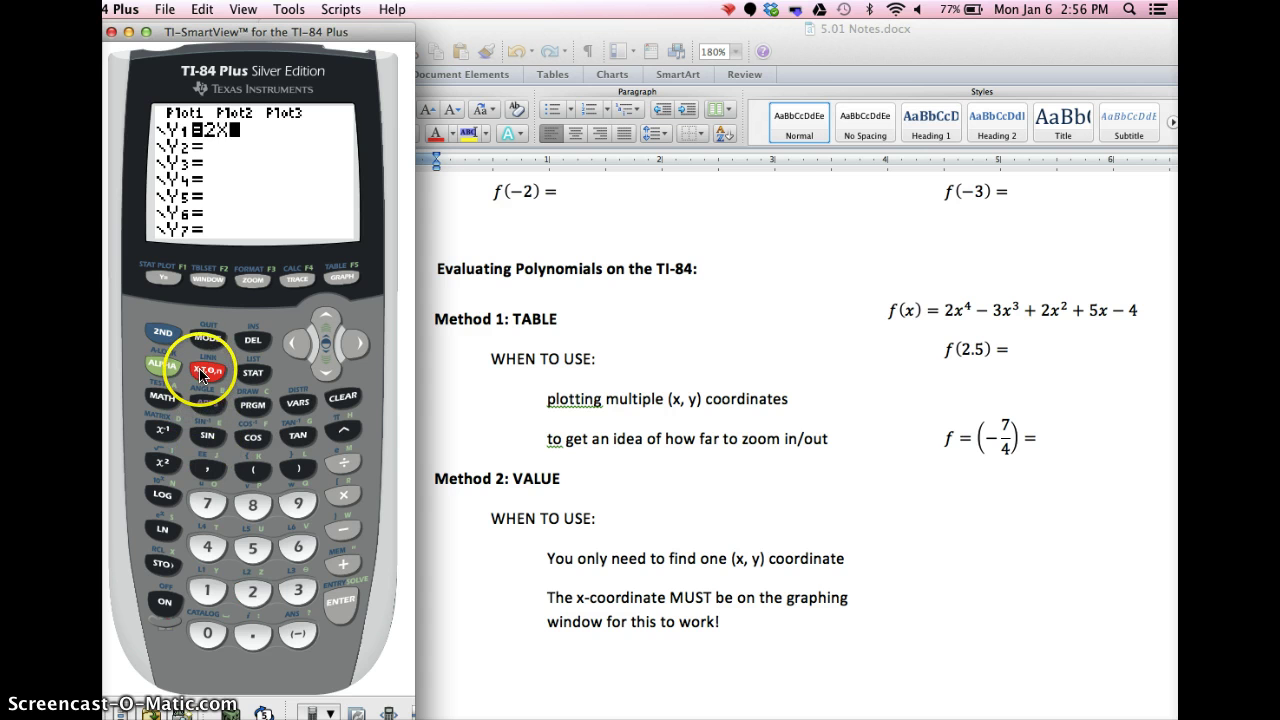
{"action": "left_click", "coordinate": [343, 430]}
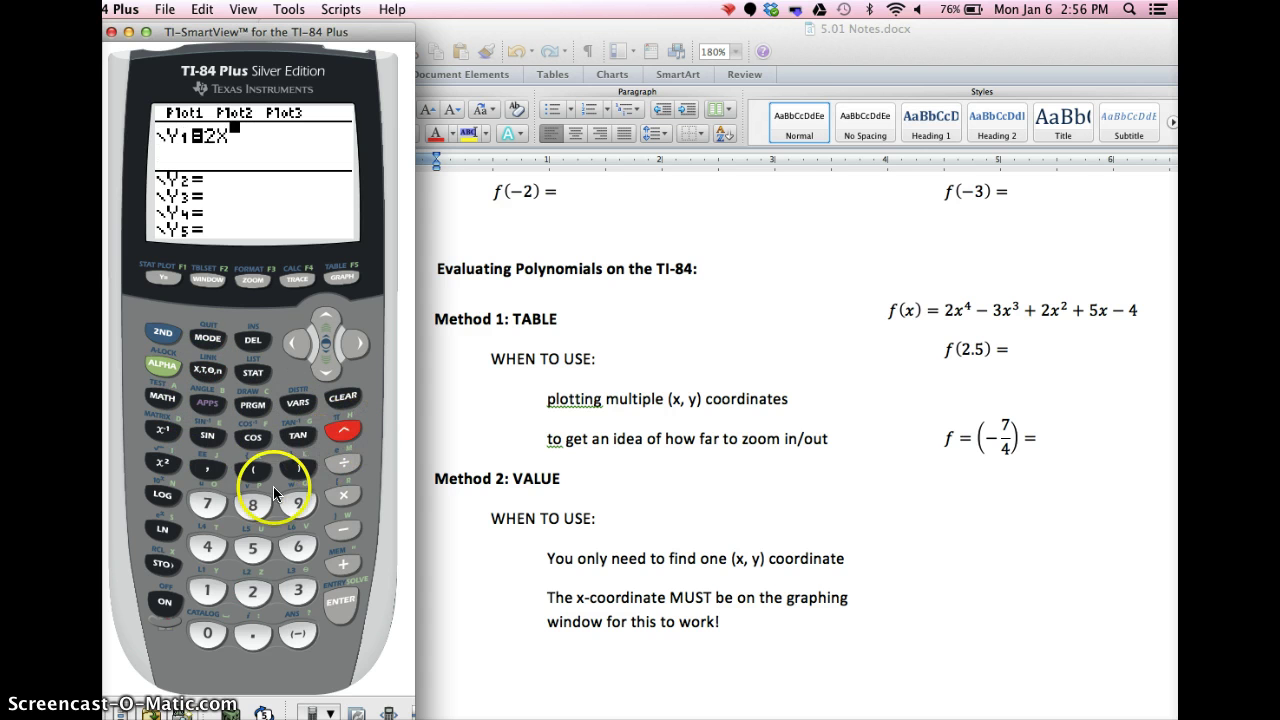
{"action": "left_click", "coordinate": [207, 547]}
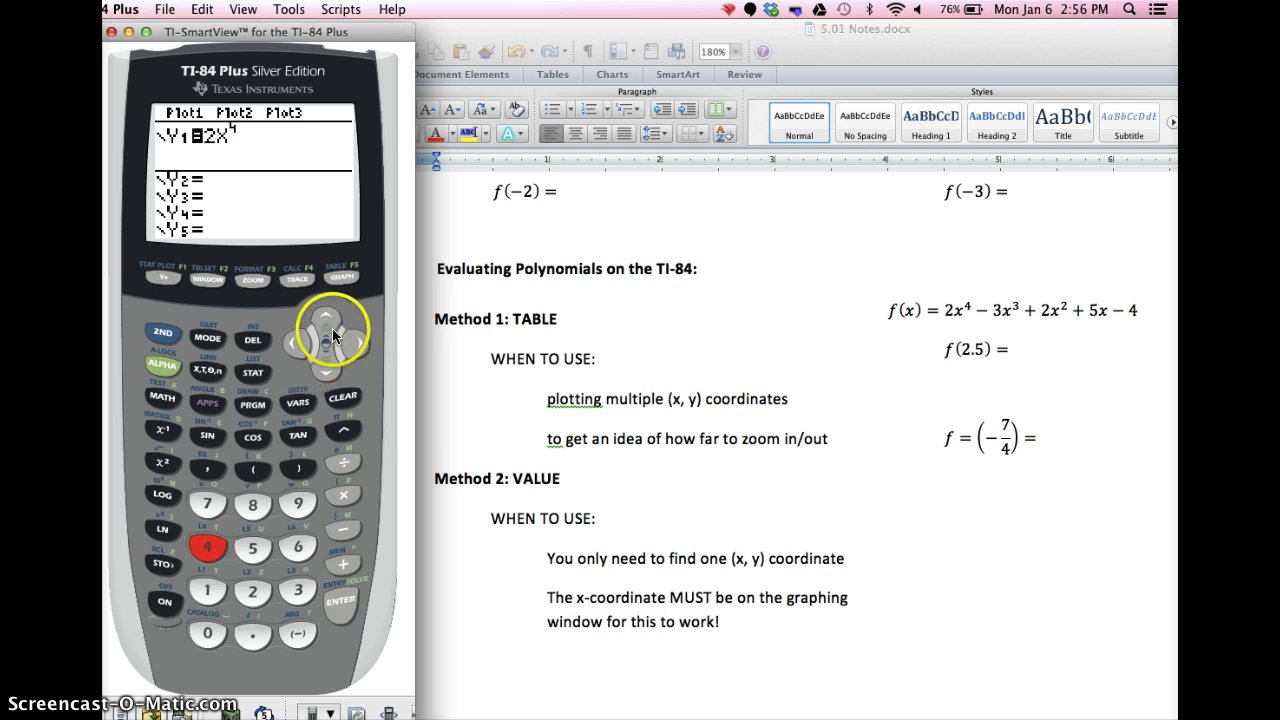
{"action": "left_click", "coordinate": [355, 346]}
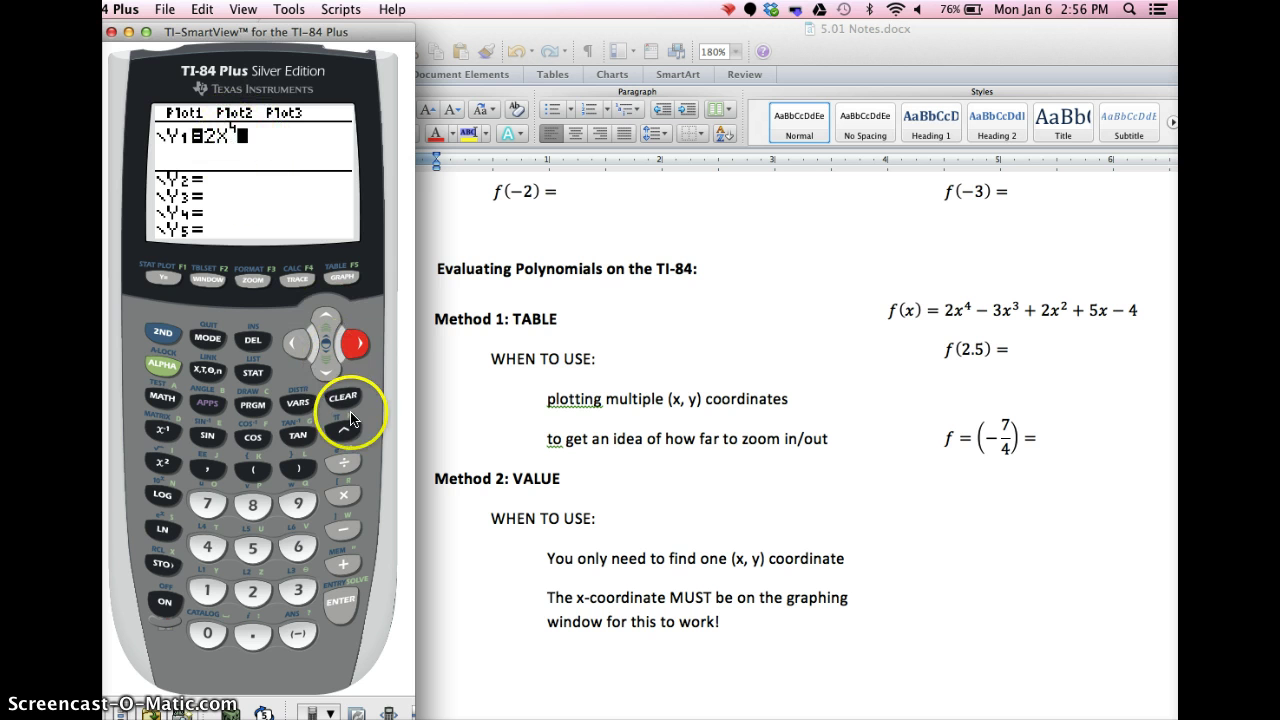
{"action": "left_click", "coordinate": [343, 530]}
{"action": "left_click", "coordinate": [300, 596]}
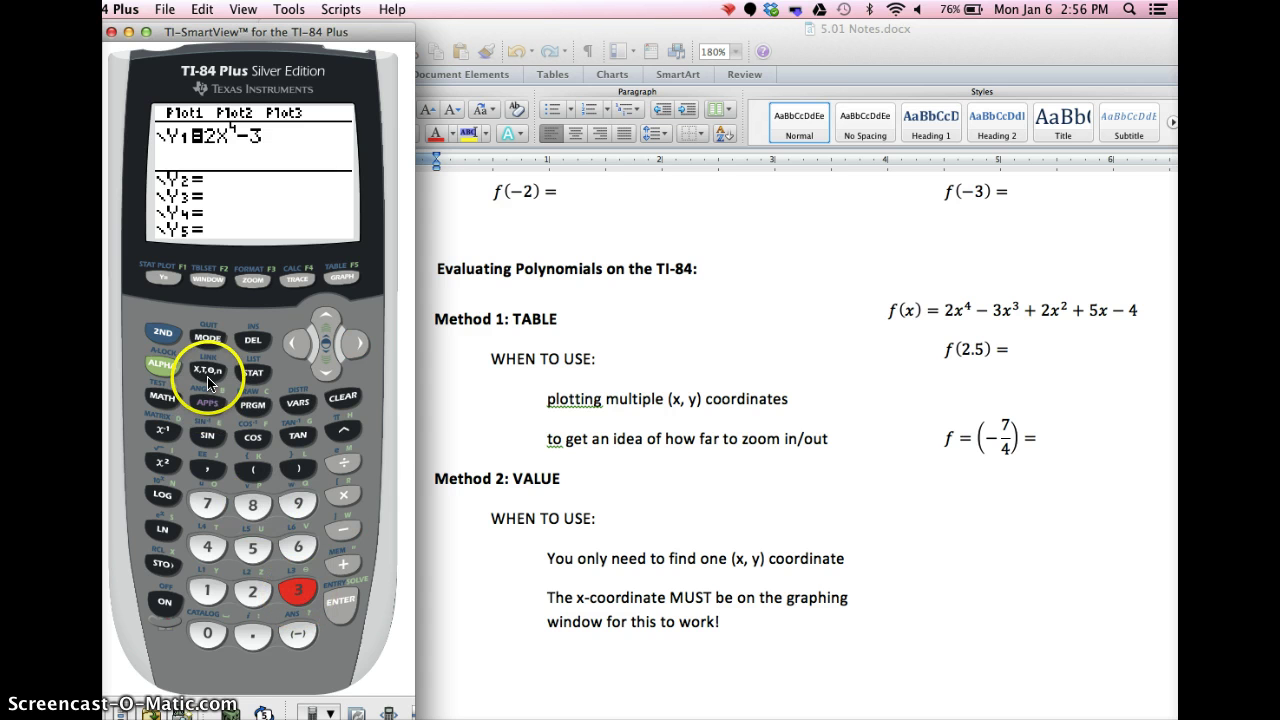
{"action": "left_click", "coordinate": [207, 370]}
{"action": "left_click", "coordinate": [343, 430]}
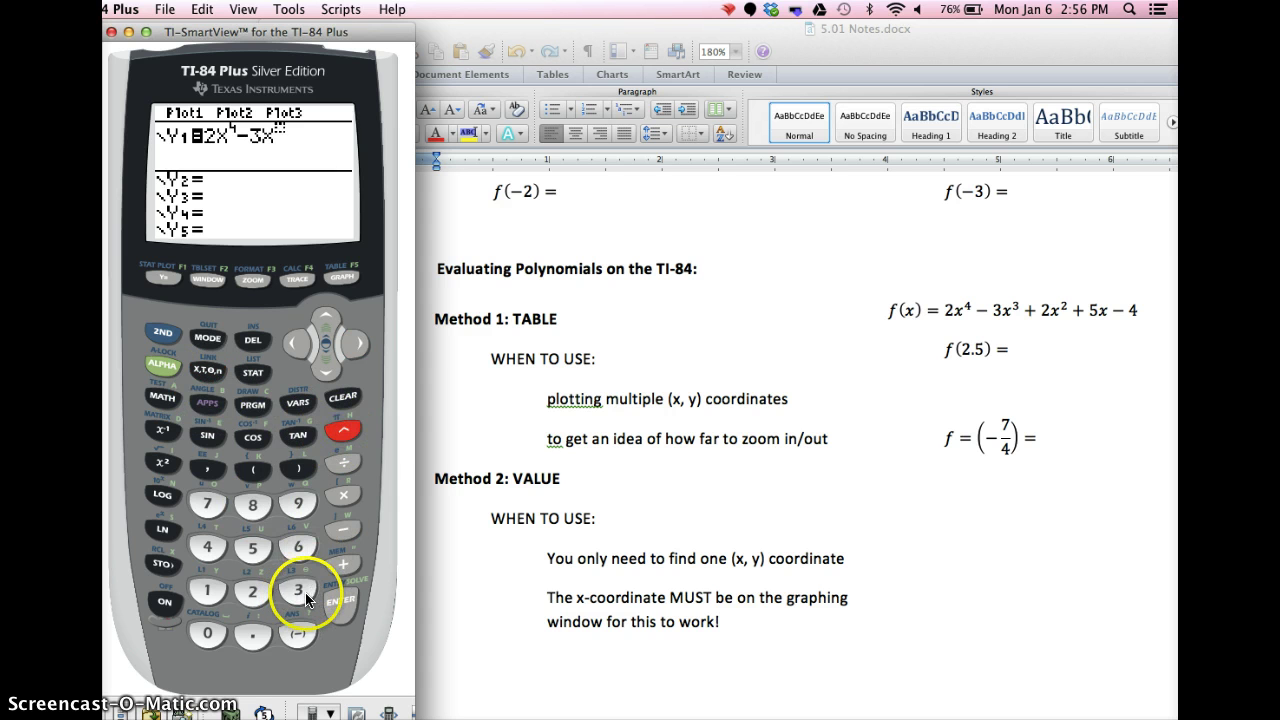
{"action": "left_click", "coordinate": [305, 596]}
{"action": "left_click", "coordinate": [349, 343]}
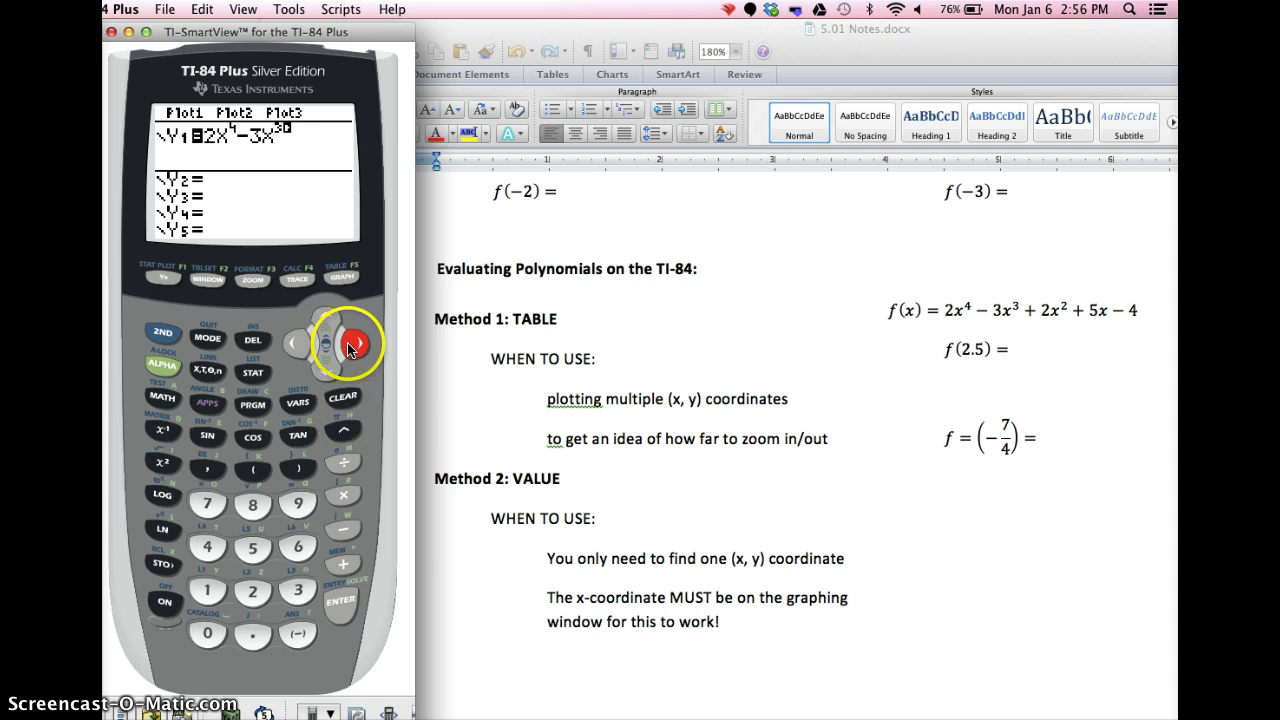
Finish Y1 with +2X²+5X-4 and bring up the ZOOM menu
{"action": "left_click", "coordinate": [343, 564]}
{"action": "left_click", "coordinate": [252, 591]}
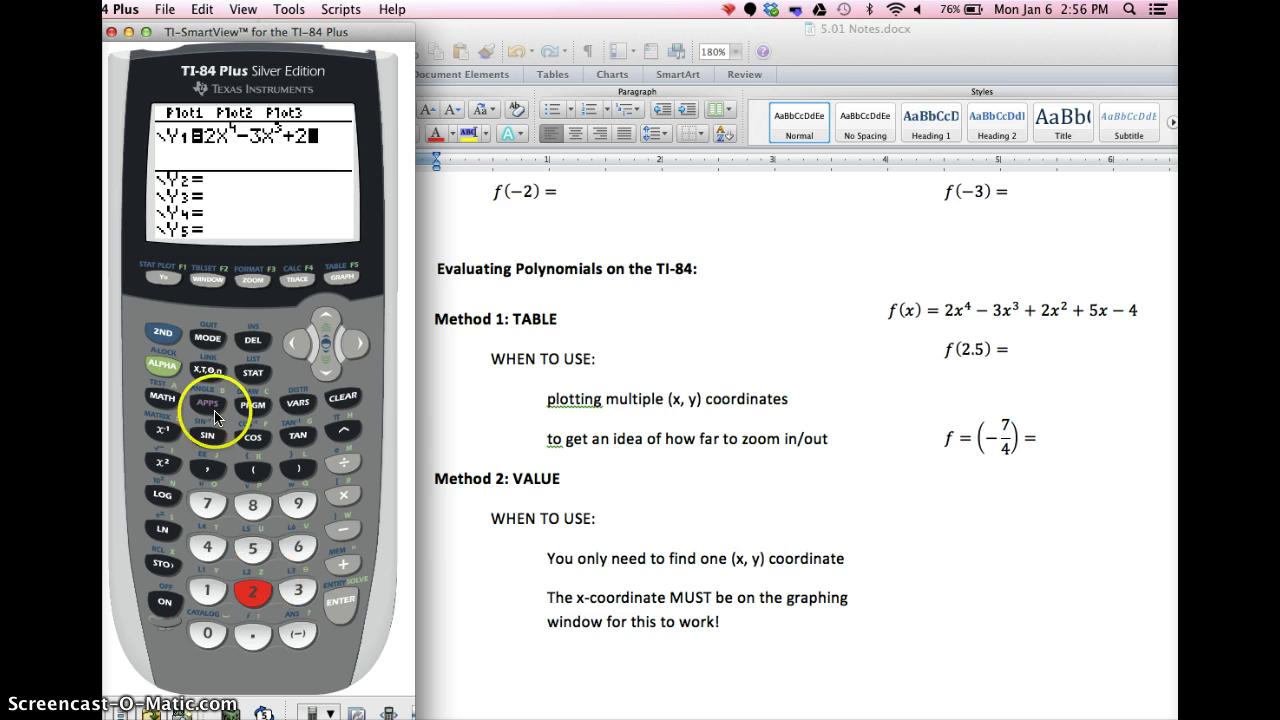
{"action": "left_click", "coordinate": [205, 373]}
{"action": "left_click", "coordinate": [166, 463]}
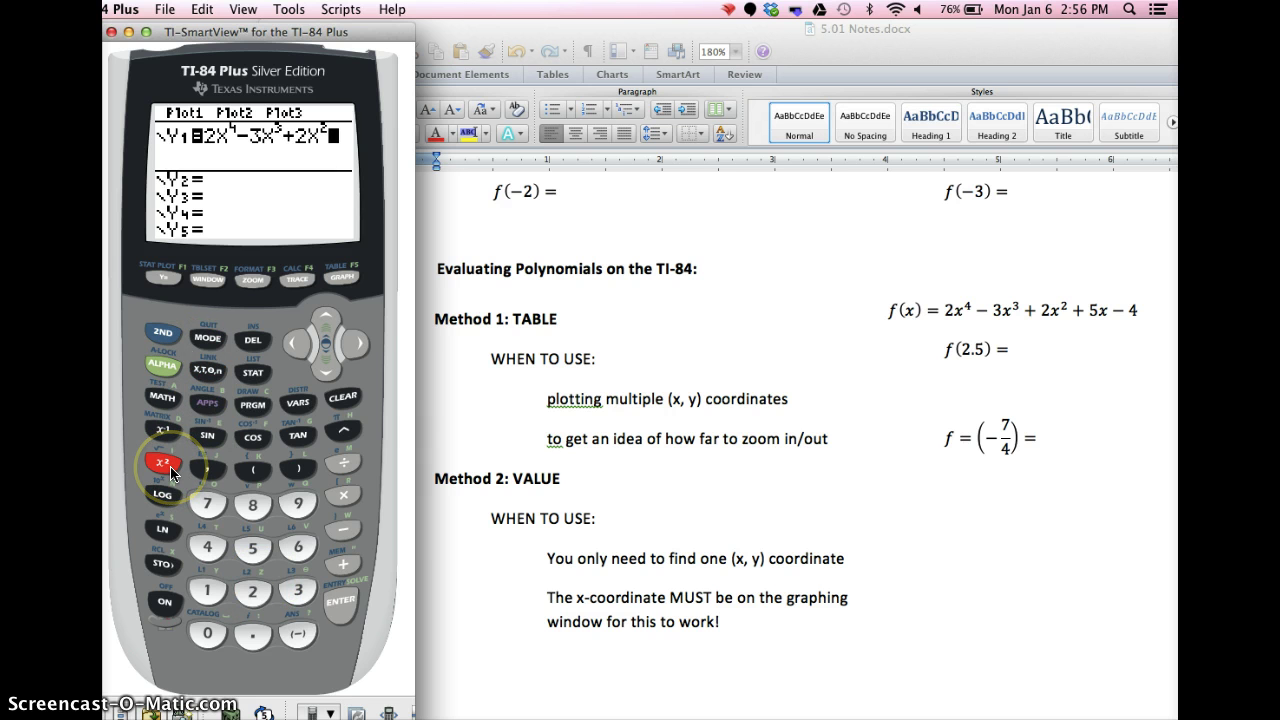
{"action": "left_click", "coordinate": [343, 564]}
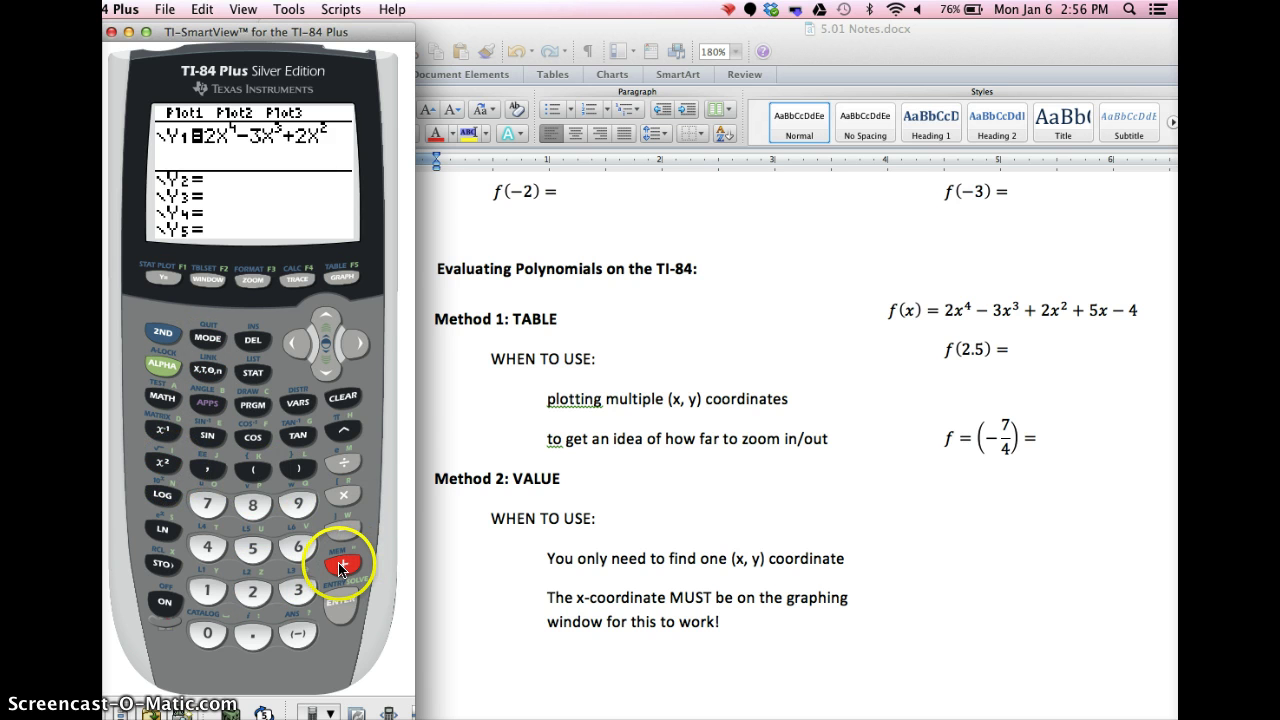
{"action": "left_click", "coordinate": [253, 553]}
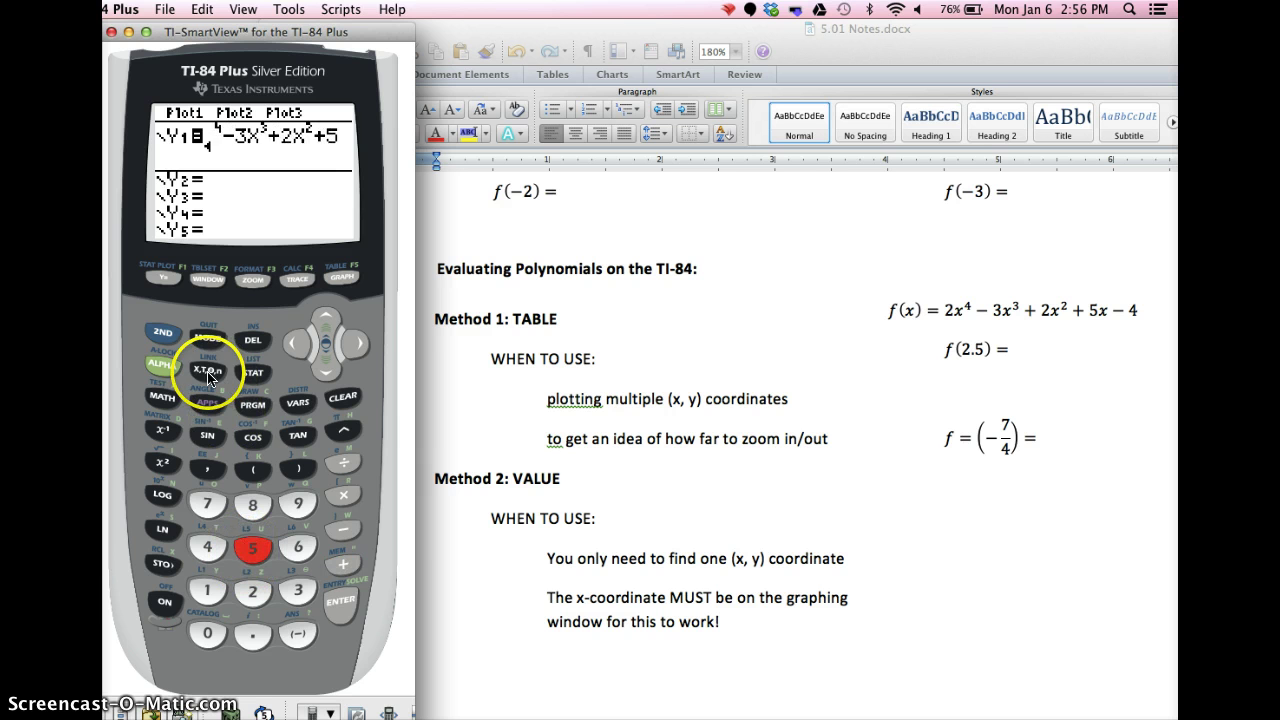
{"action": "left_click", "coordinate": [206, 371]}
{"action": "left_click", "coordinate": [341, 529]}
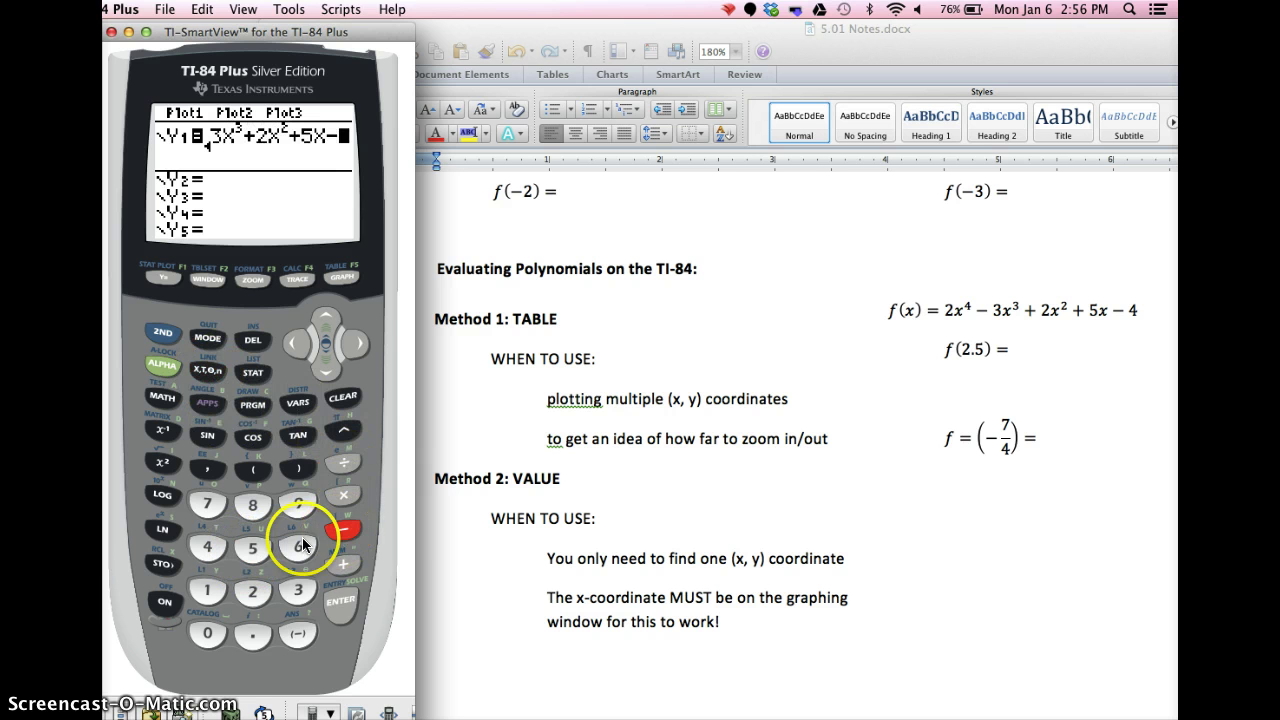
{"action": "left_click", "coordinate": [208, 549]}
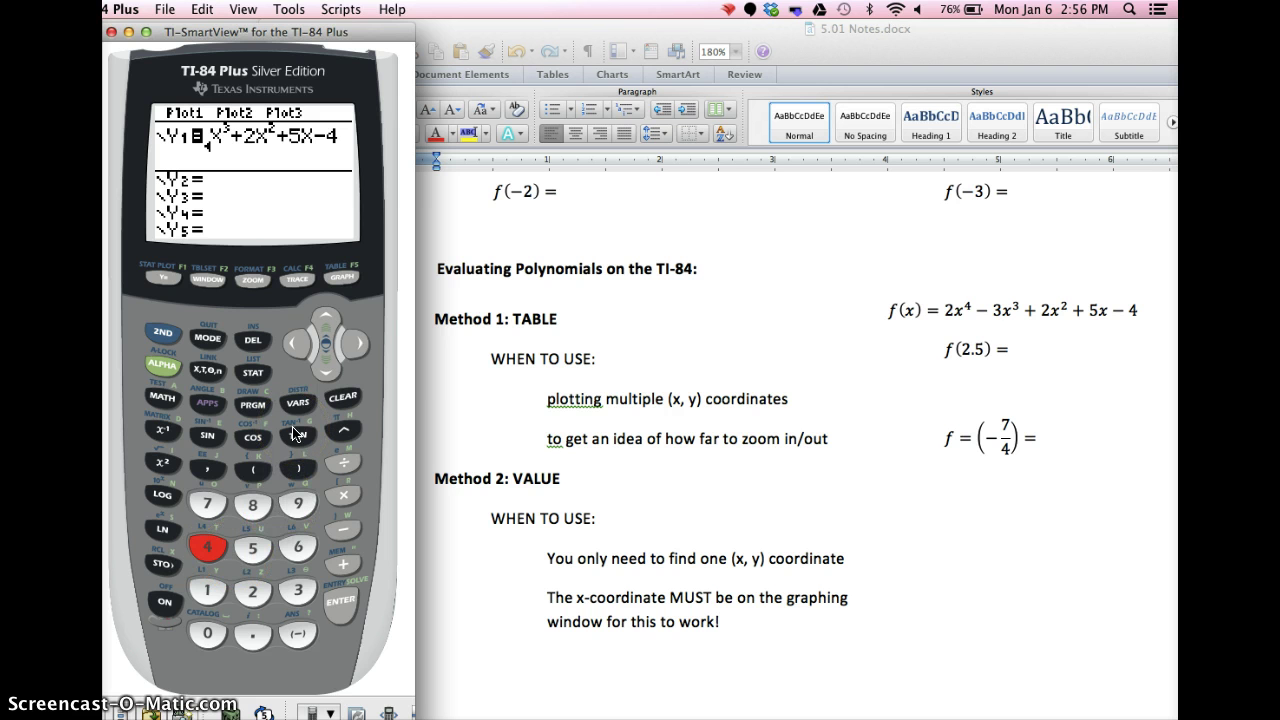
{"action": "left_click", "coordinate": [253, 280]}
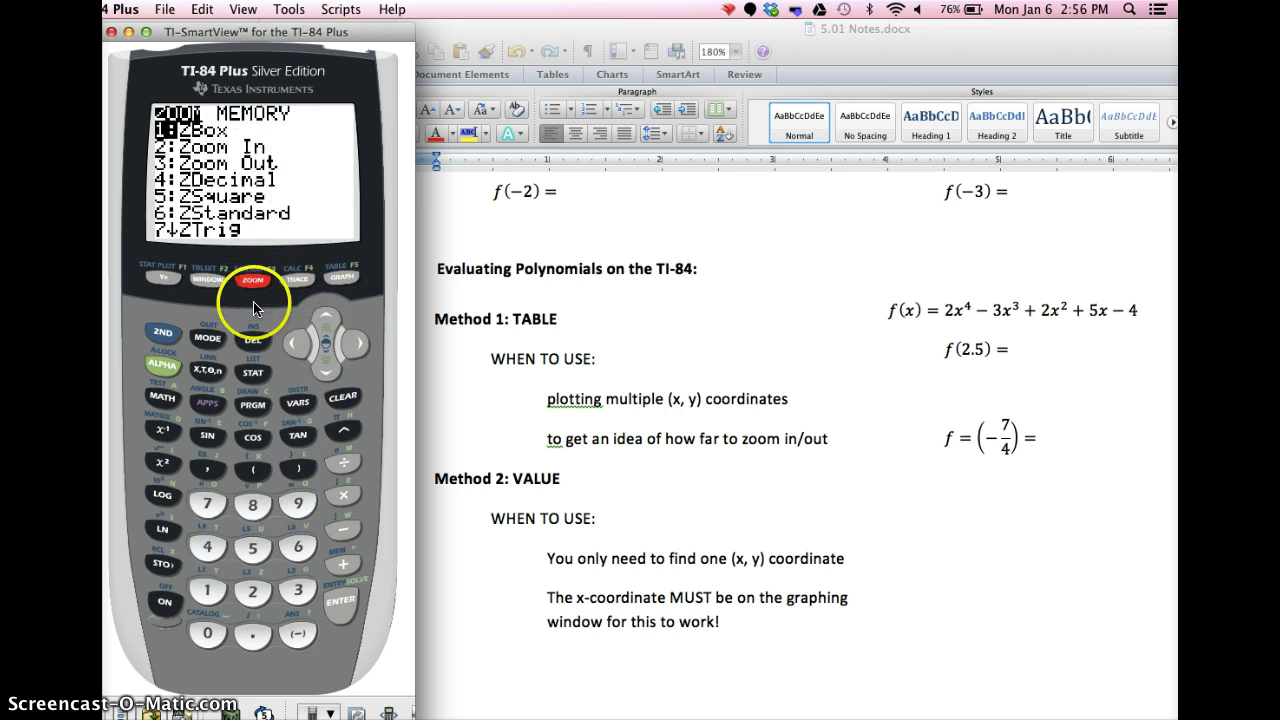
Graph Y1 with 6:ZStandard on the standard window, then press 2ND
{"action": "left_click", "coordinate": [298, 547]}
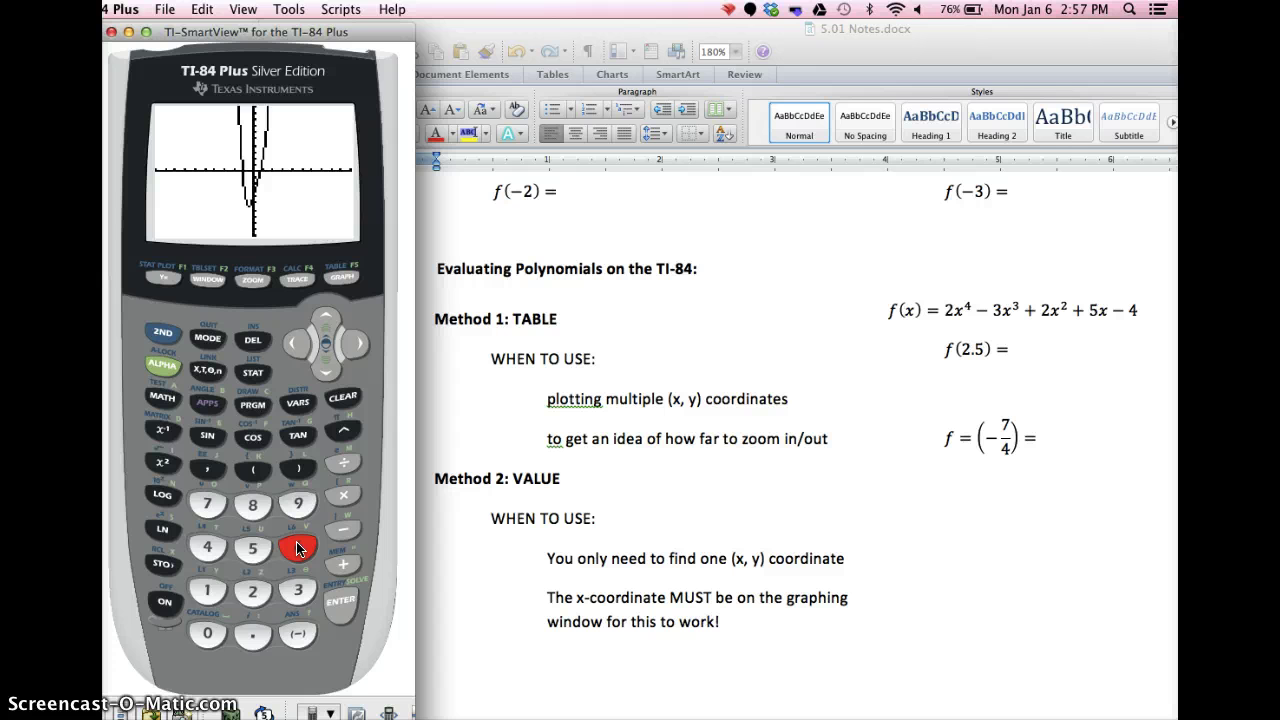
{"action": "left_click", "coordinate": [161, 334]}
Show the Y1 value table and scroll it up to start at X=0, where Y1 is -4
{"action": "left_click", "coordinate": [340, 282]}
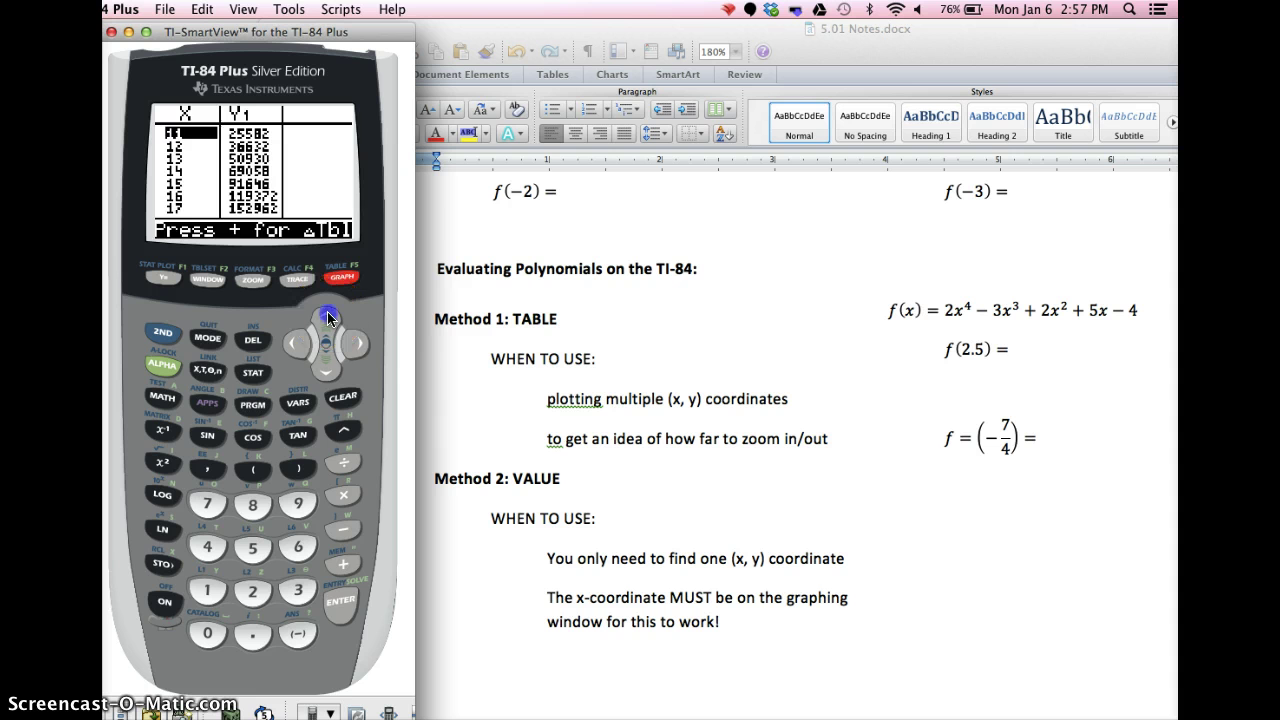
{"action": "left_click", "coordinate": [327, 316]}
{"action": "left_click", "coordinate": [327, 316]}
{"action": "left_click", "coordinate": [327, 316]}
{"action": "left_click", "coordinate": [327, 316]}
{"action": "left_click", "coordinate": [327, 316]}
{"action": "left_click", "coordinate": [327, 316]}
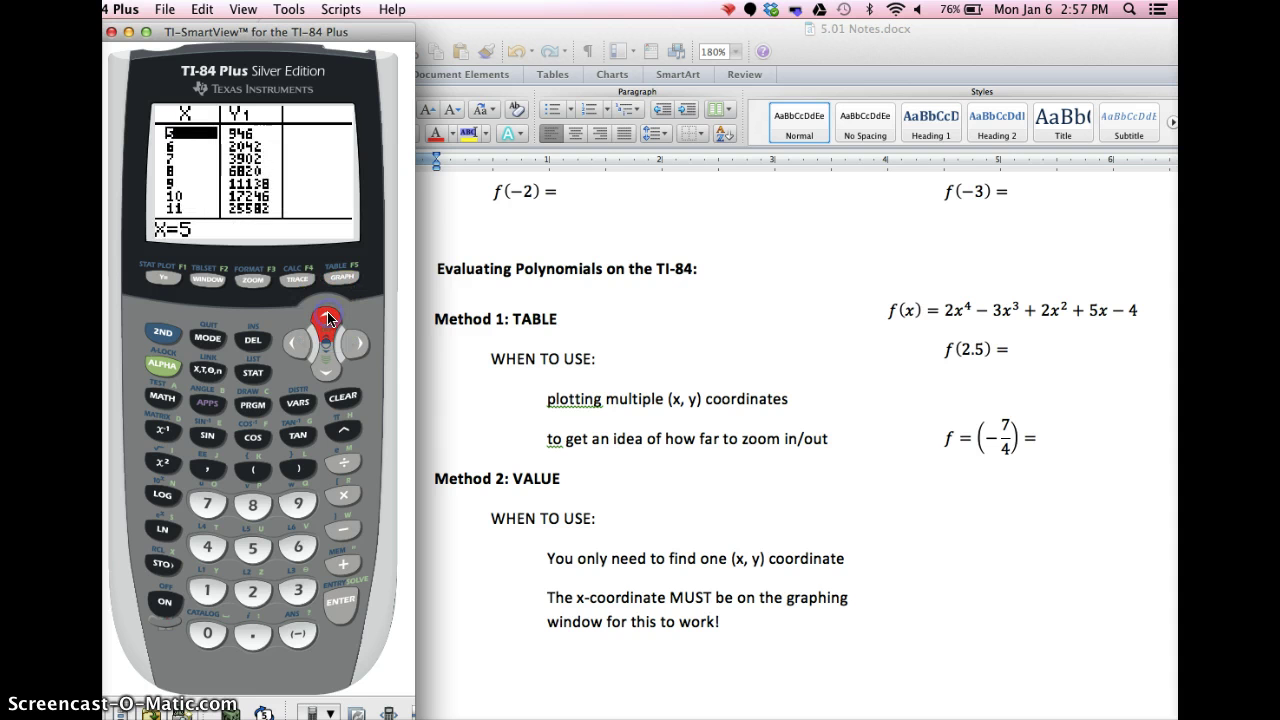
{"action": "left_click", "coordinate": [327, 316]}
{"action": "left_click", "coordinate": [327, 316]}
{"action": "left_click", "coordinate": [327, 316]}
{"action": "left_click", "coordinate": [327, 316]}
{"action": "left_click", "coordinate": [327, 316]}
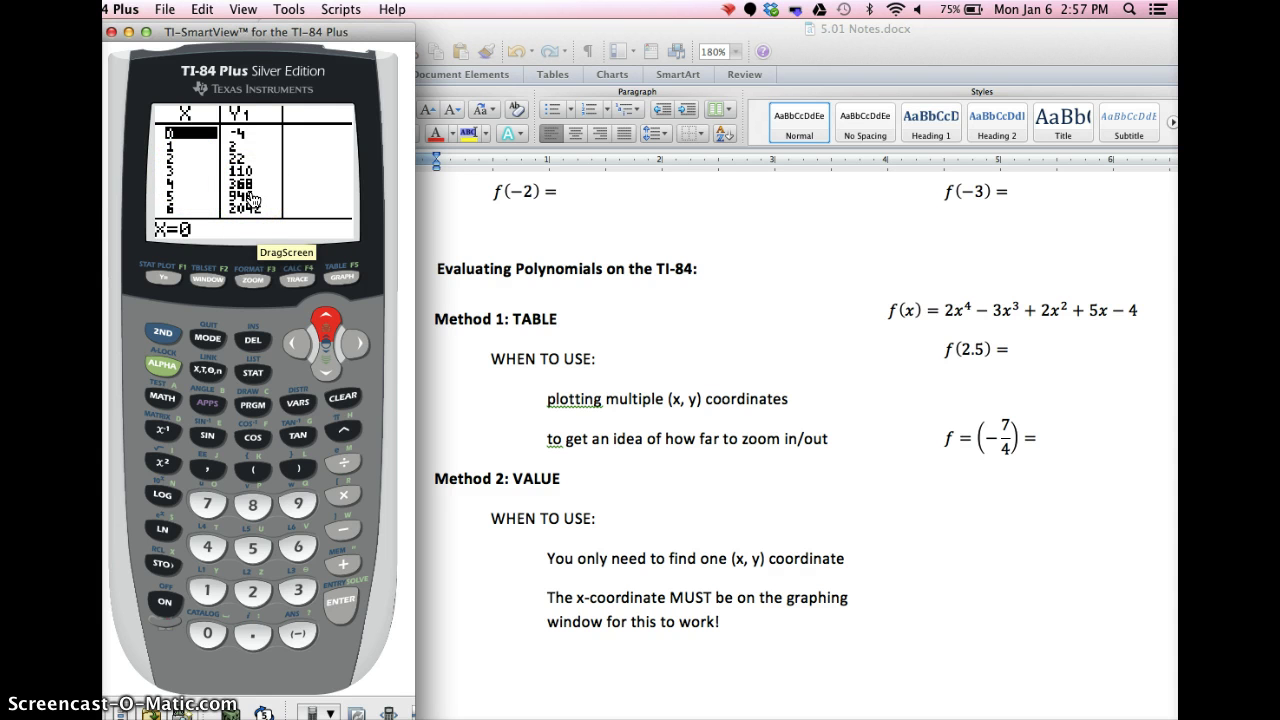
{"action": "left_click", "coordinate": [222, 198]}
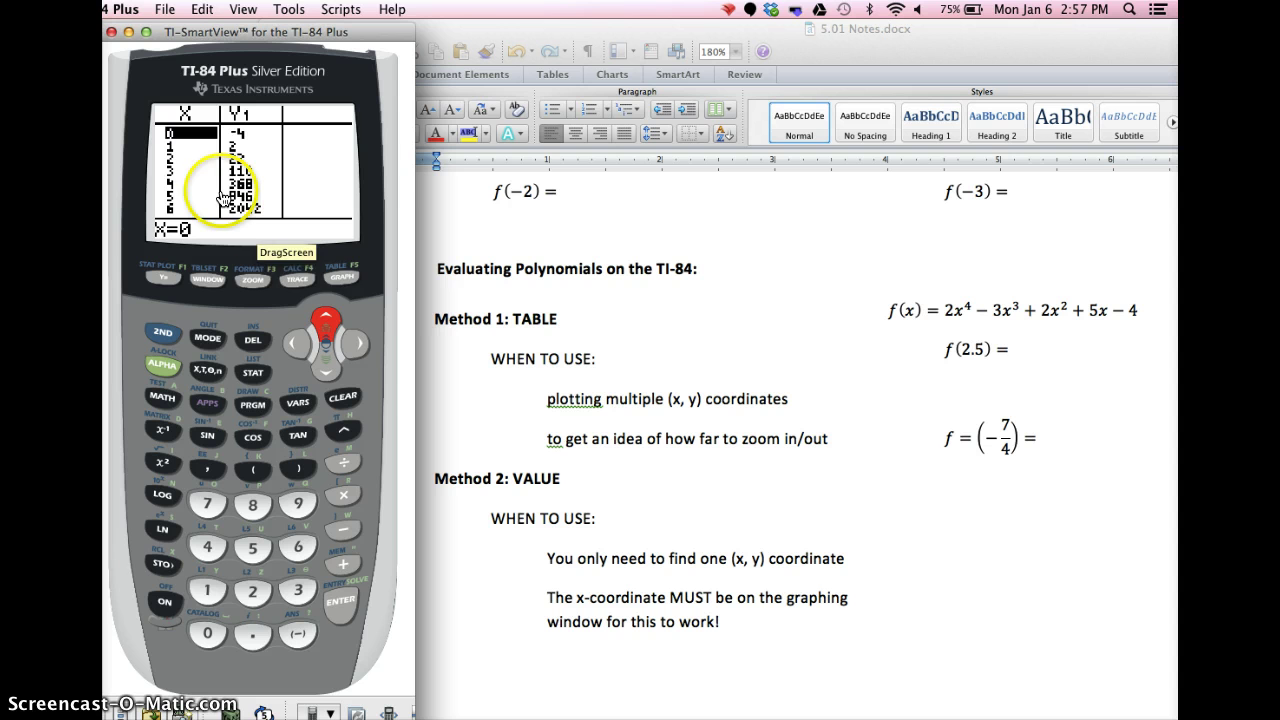